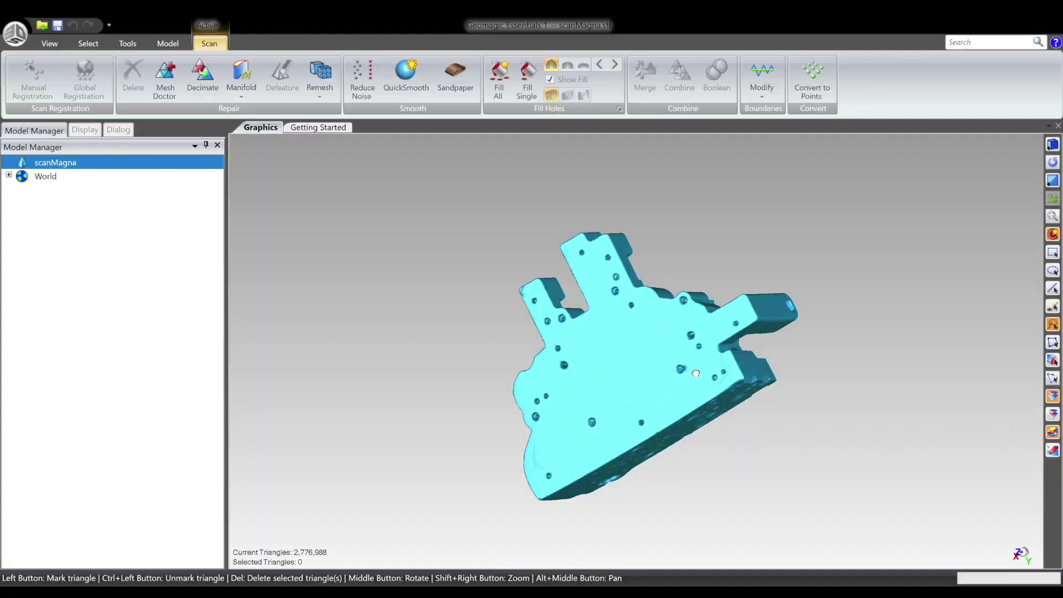
Rotate the scanMagna fixture mesh face-on and pan it to the centre of the view
{"action": "middle_click_drag", "start_coordinate": [653, 310], "coordinate": [587, 389]}
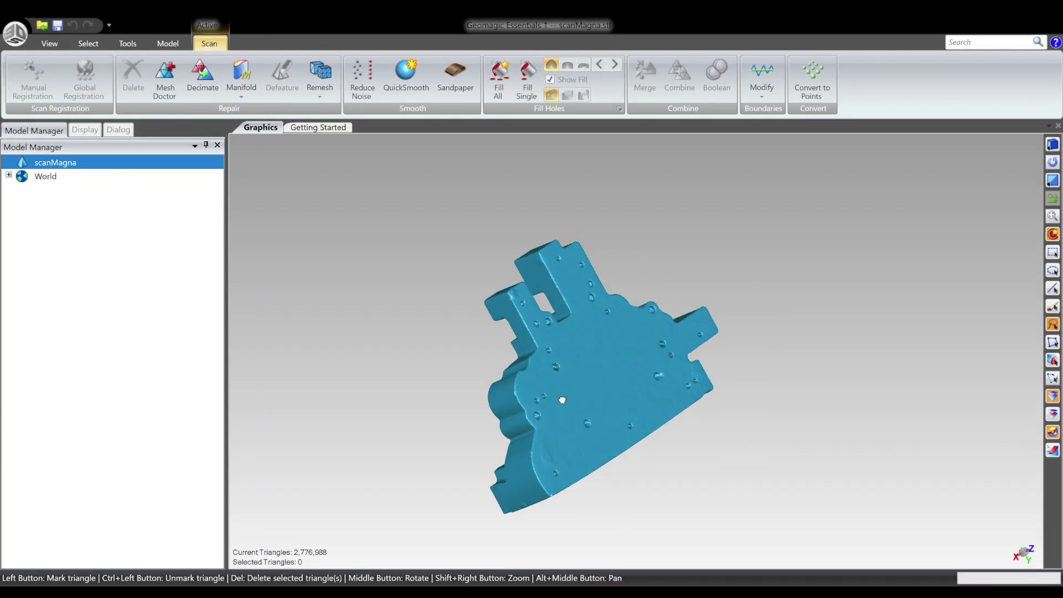
{"action": "middle_click_drag", "start_coordinate": [640, 361], "coordinate": [468, 439]}
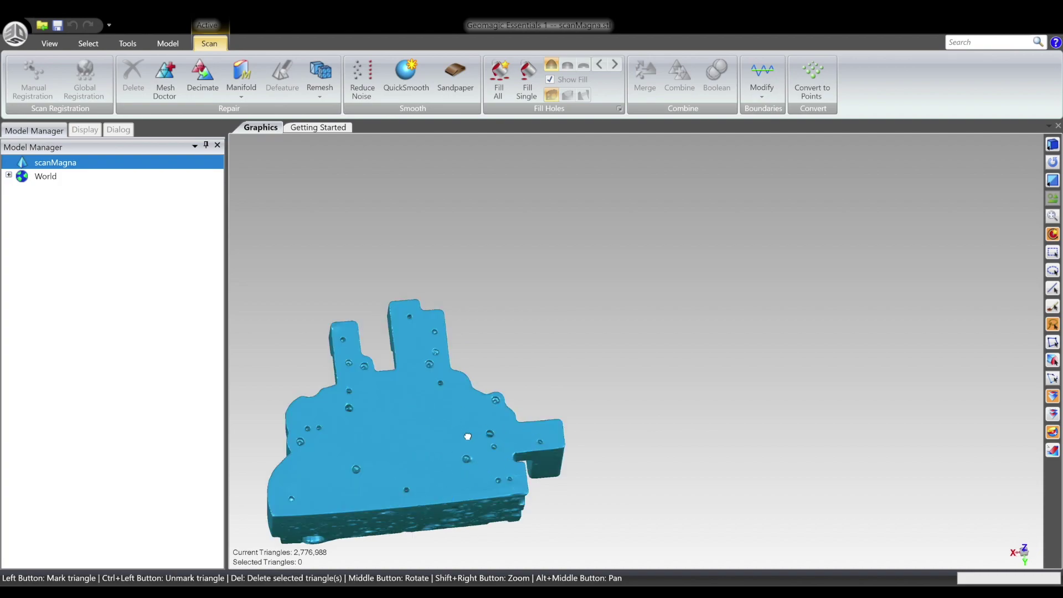
{"action": "middle_click_drag", "start_coordinate": [474, 431], "coordinate": [572, 365], "text": "alt"}
Fit Plane 1 to the fixture's broad top face from five marked flat patches
{"action": "left_click", "coordinate": [168, 43]}
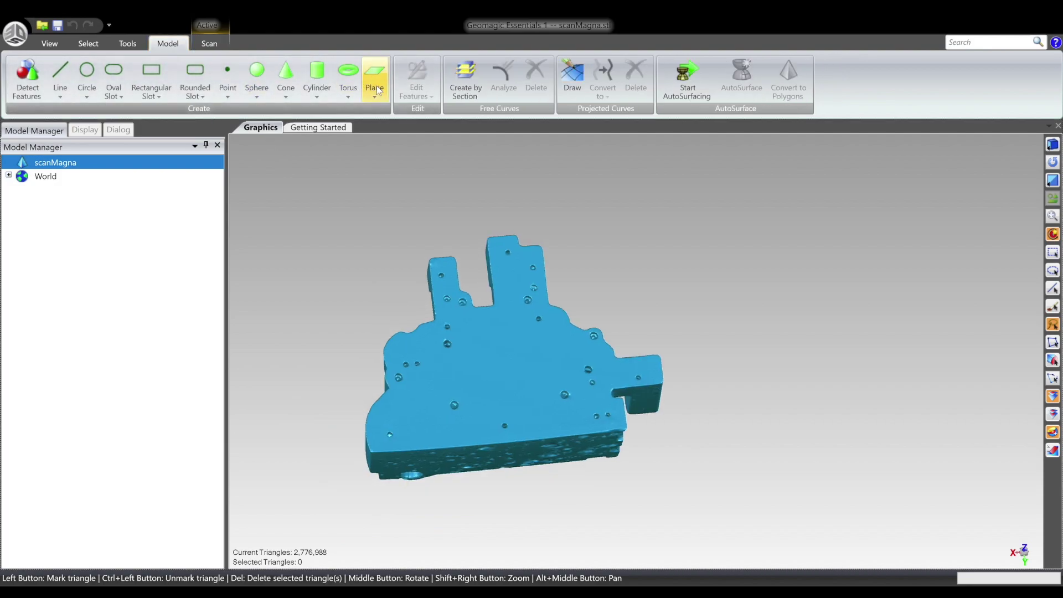
{"action": "left_click", "coordinate": [376, 89]}
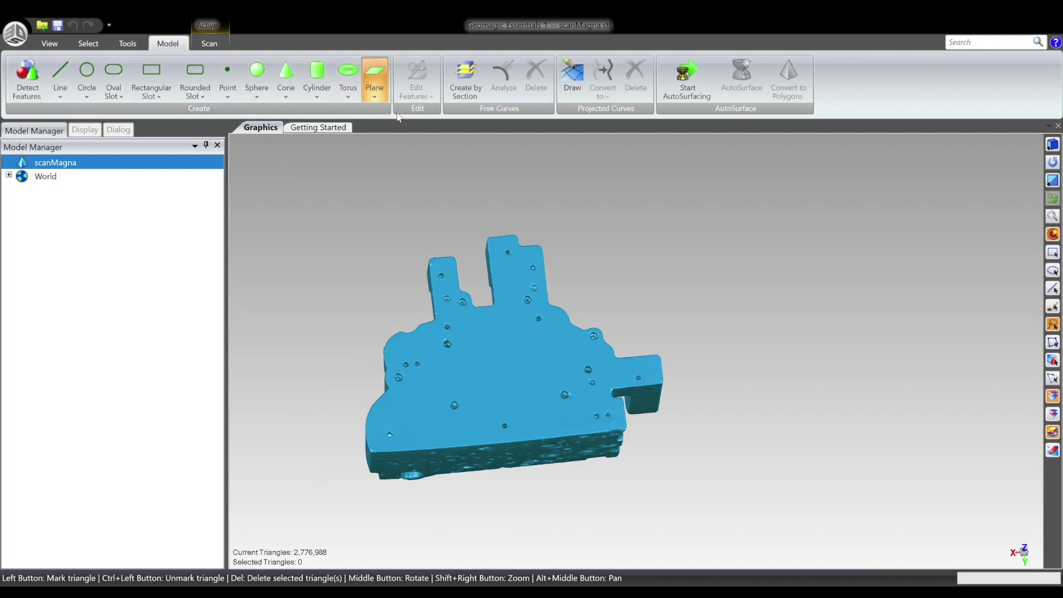
{"action": "key", "text": "Escape"}
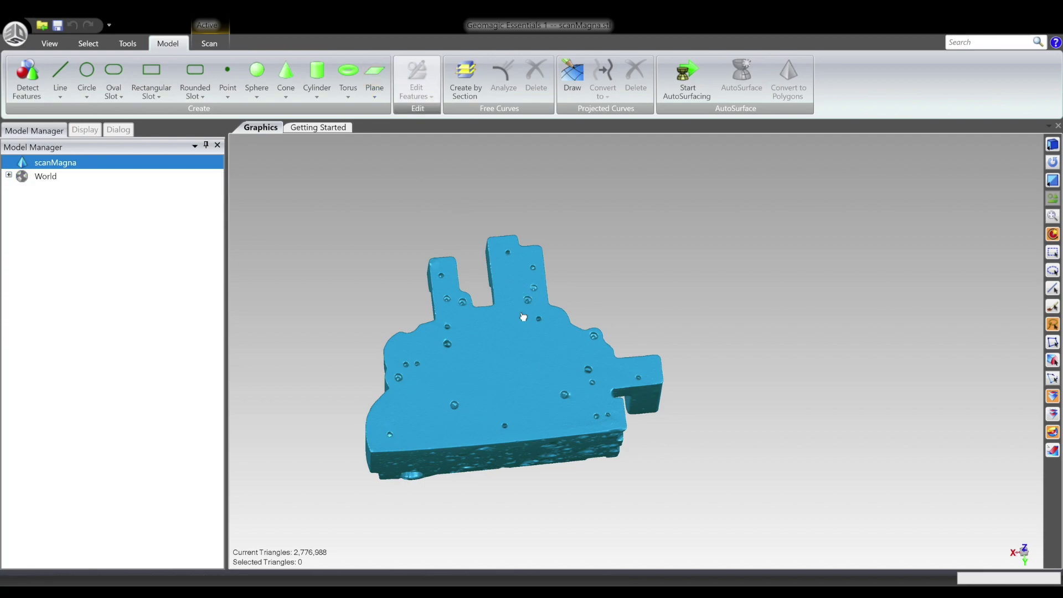
{"action": "scroll", "coordinate": [522, 316], "scroll_direction": "down", "scroll_amount": 3}
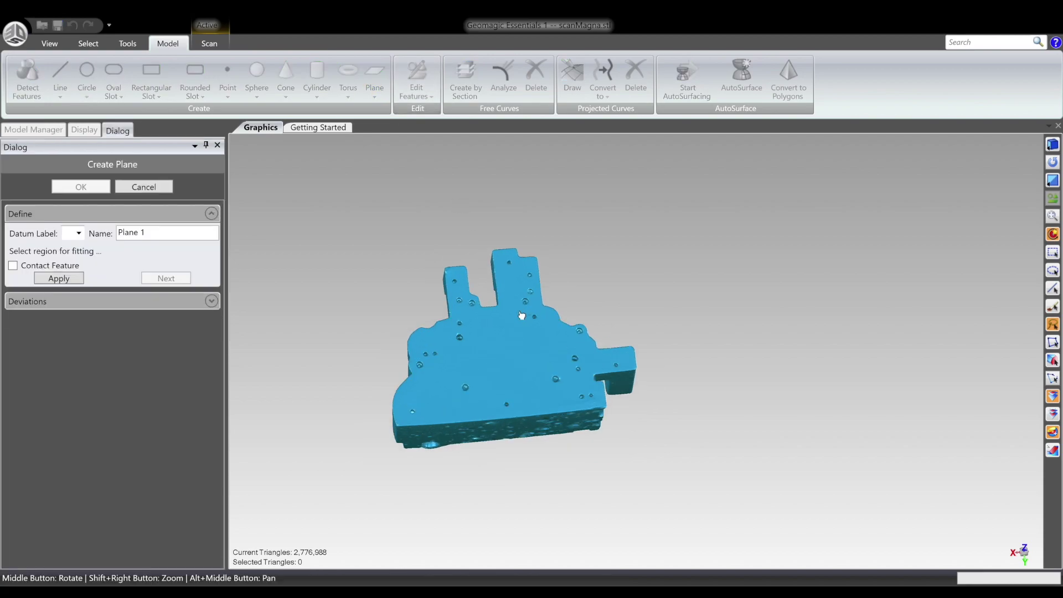
{"action": "scroll", "coordinate": [522, 315], "scroll_direction": "up", "scroll_amount": 4}
{"action": "left_click_drag", "start_coordinate": [508, 252], "coordinate": [520, 266]}
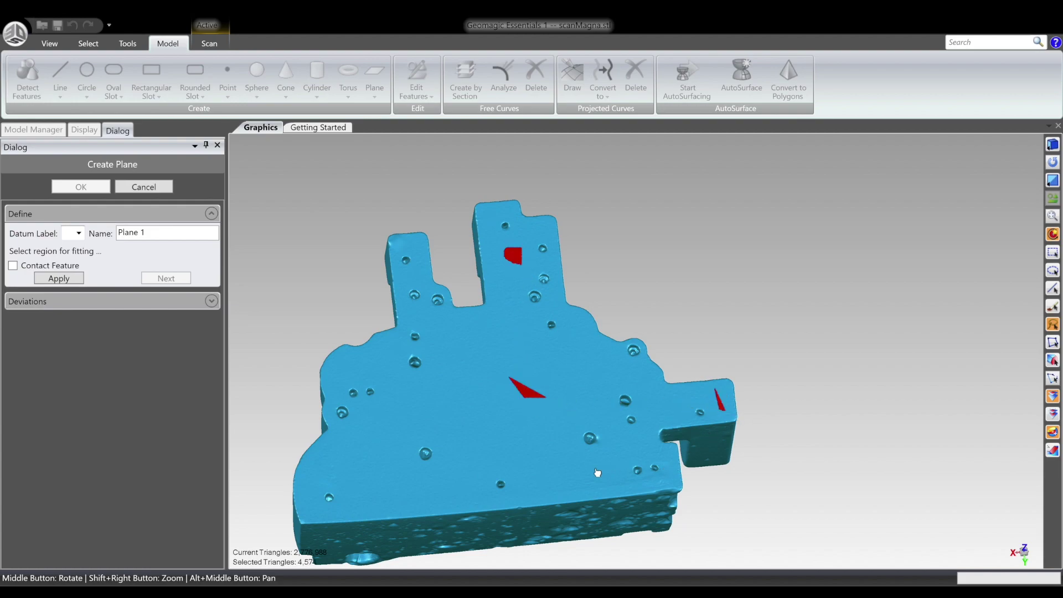
{"action": "left_click_drag", "start_coordinate": [443, 490], "coordinate": [475, 494]}
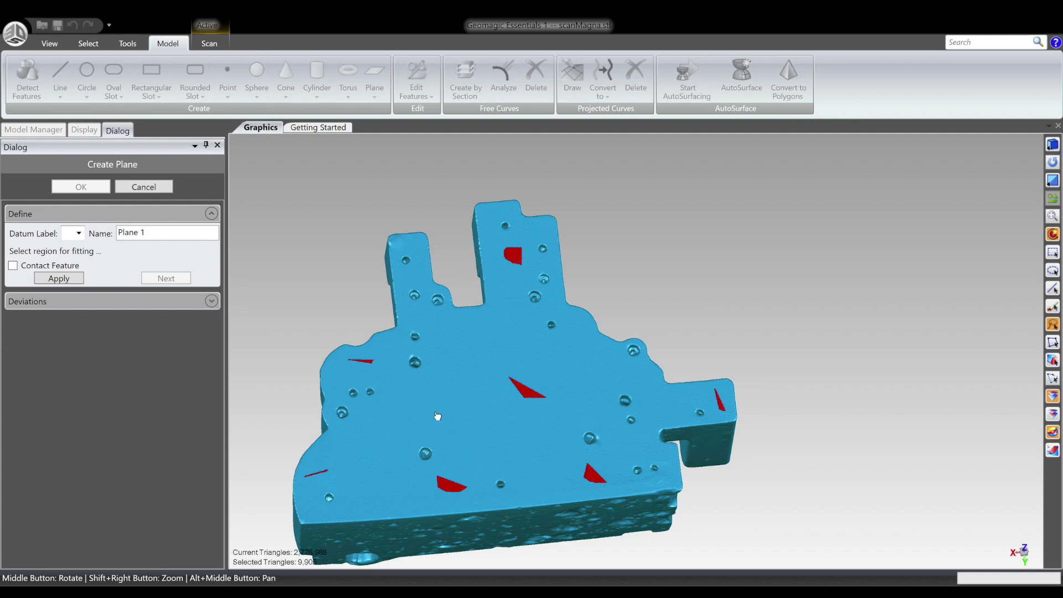
{"action": "mouse_move", "coordinate": [533, 434]}
{"action": "left_mouse_down"}
{"action": "mouse_move", "coordinate": [541, 425]}
{"action": "mouse_move", "coordinate": [532, 434]}
{"action": "left_mouse_up"}
{"action": "mouse_move", "coordinate": [487, 346]}
{"action": "left_mouse_down"}
{"action": "mouse_move", "coordinate": [479, 360]}
{"action": "mouse_move", "coordinate": [497, 337]}
{"action": "left_mouse_up"}
{"action": "left_click_drag", "start_coordinate": [542, 372], "coordinate": [580, 377]}
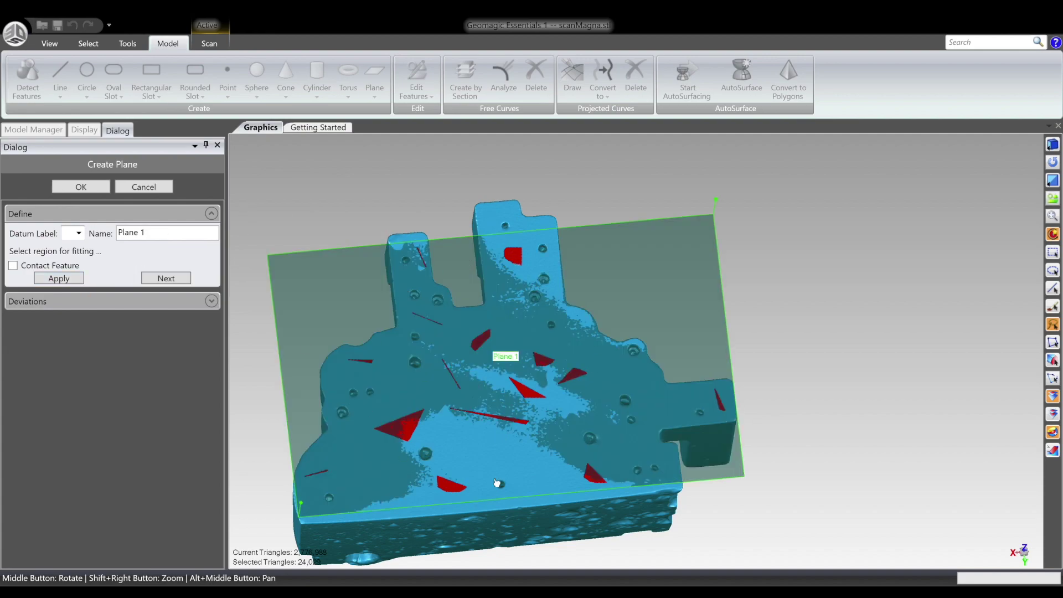
Keep Plane 1 and fit Plane 2 to a patch on the small block's side face
{"action": "left_click", "coordinate": [166, 278]}
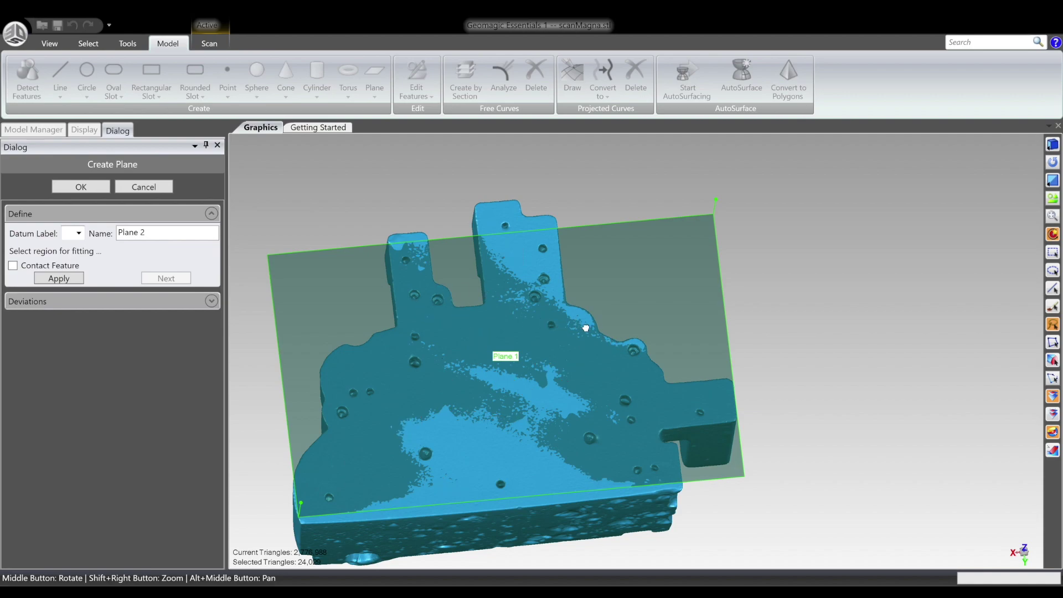
{"action": "middle_click_drag", "start_coordinate": [653, 327], "coordinate": [492, 325]}
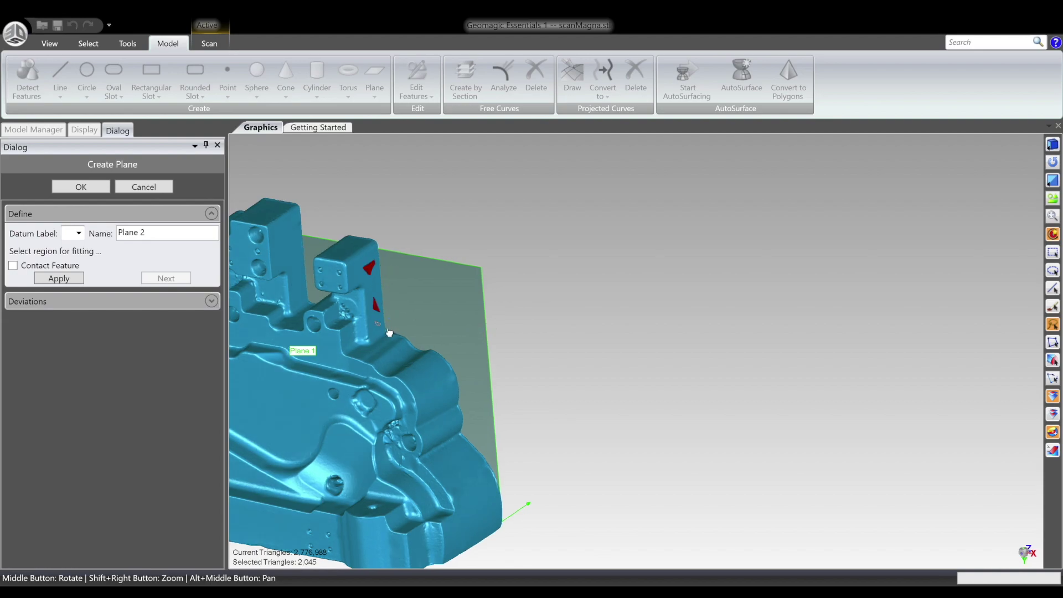
{"action": "left_click_drag", "start_coordinate": [362, 275], "coordinate": [364, 281]}
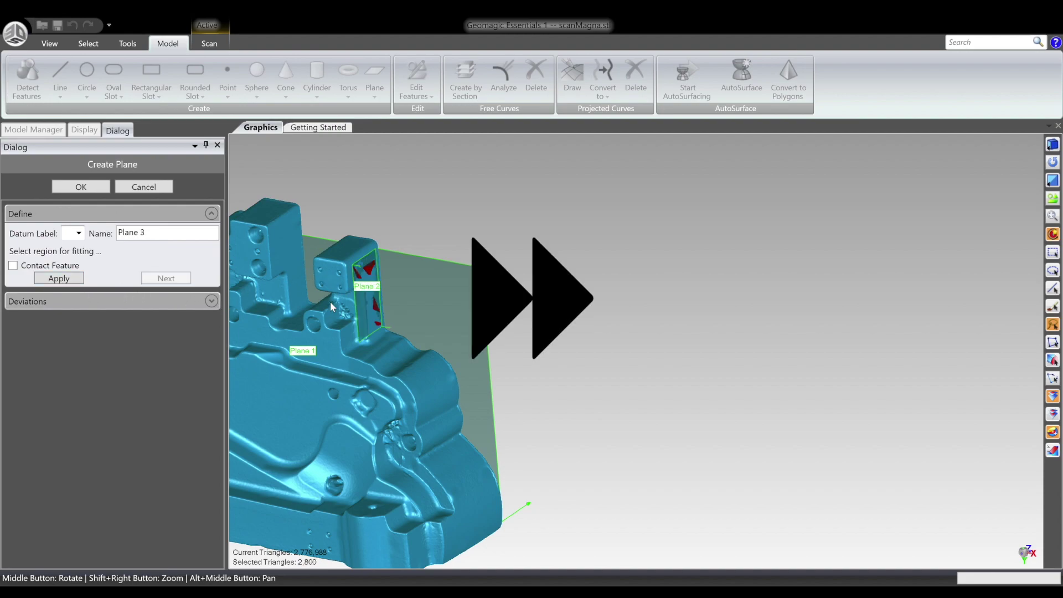
Fit Plane 3 to the block's top face, finish plane creation and clear the selection
{"action": "middle_click_drag", "start_coordinate": [332, 306], "coordinate": [343, 252]}
{"action": "left_click_drag", "start_coordinate": [343, 252], "coordinate": [351, 238]}
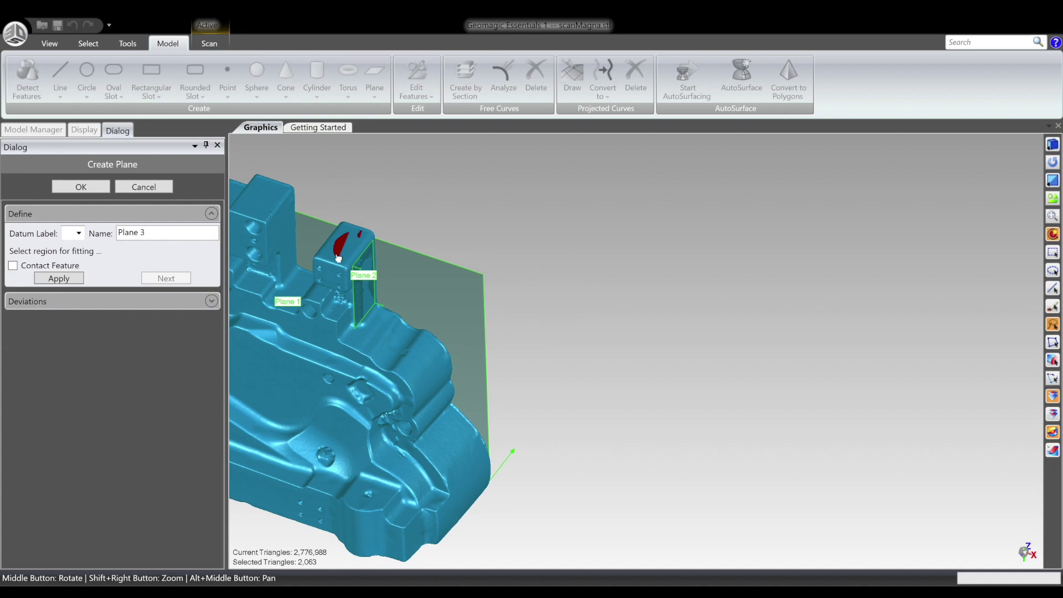
{"action": "left_click", "coordinate": [64, 279]}
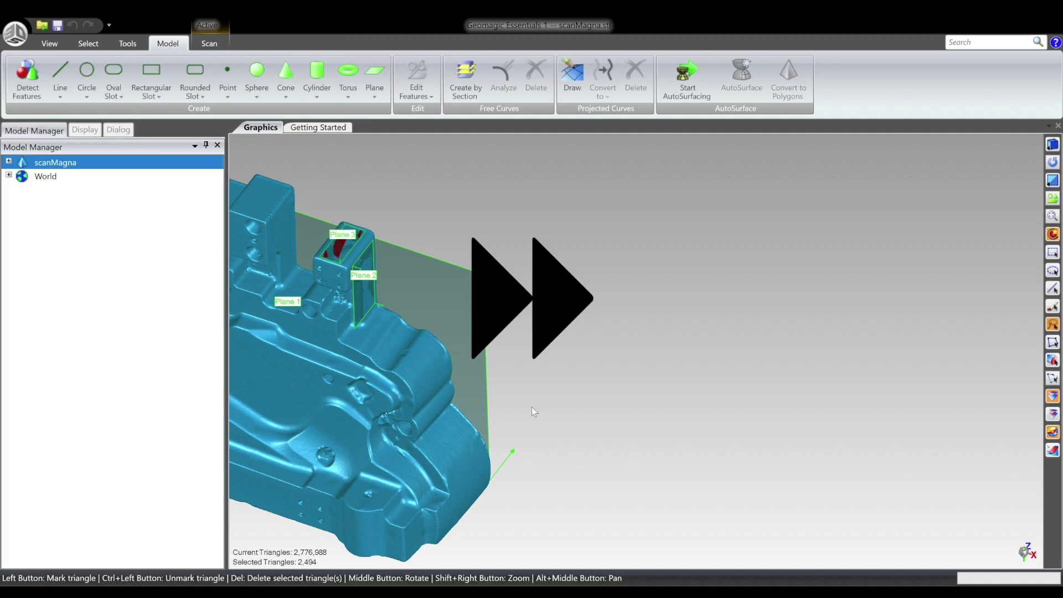
{"action": "left_click", "coordinate": [81, 186]}
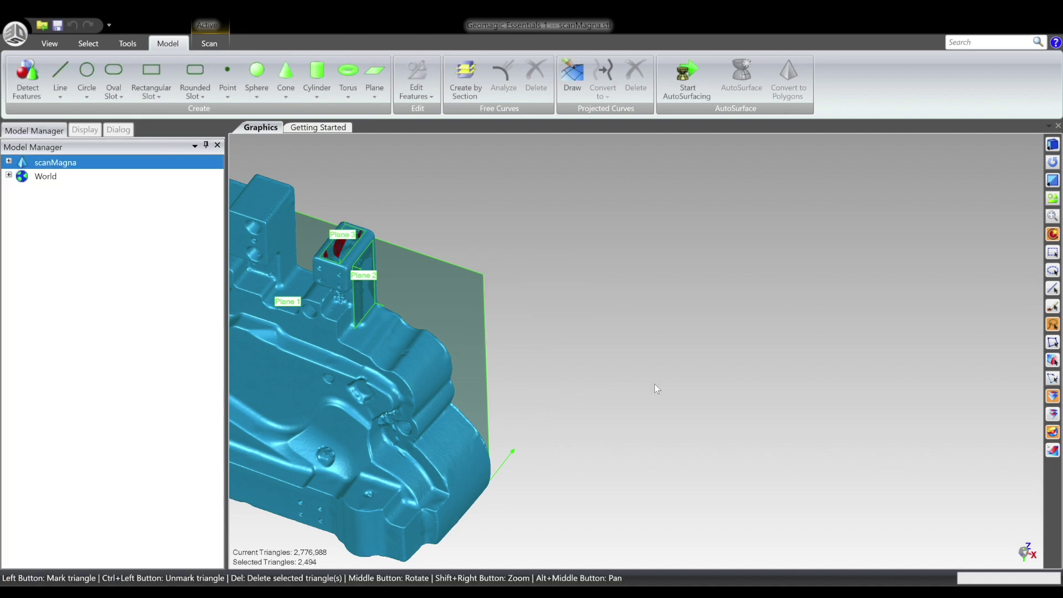
{"action": "key", "text": "ctrl+c"}
{"action": "middle_click_drag", "start_coordinate": [692, 395], "coordinate": [726, 390], "text": "alt"}
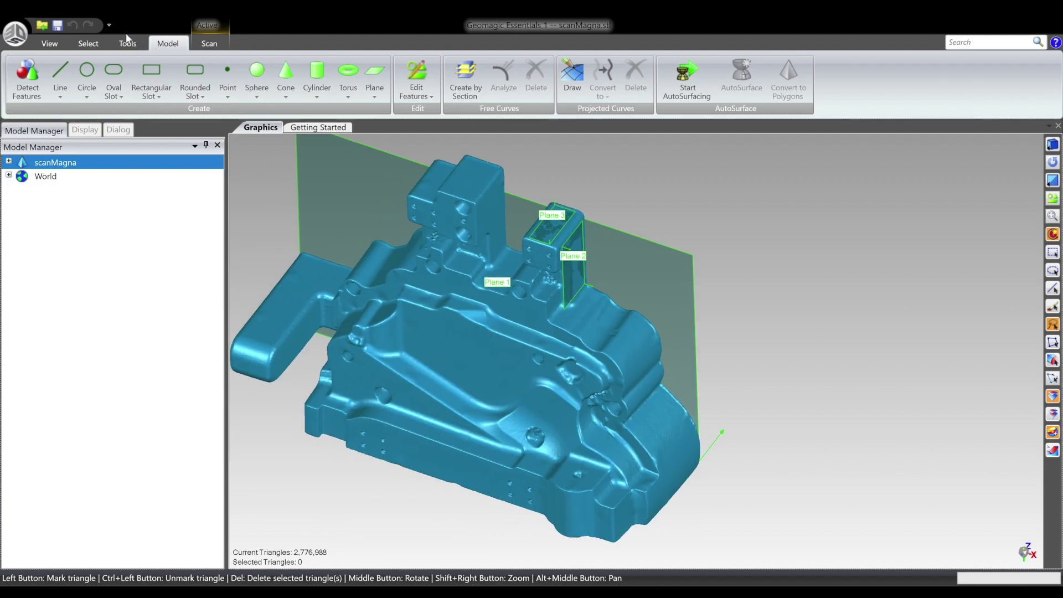
Start Align To World and pair the world XY Plane with Plane 1
{"action": "left_click", "coordinate": [127, 42]}
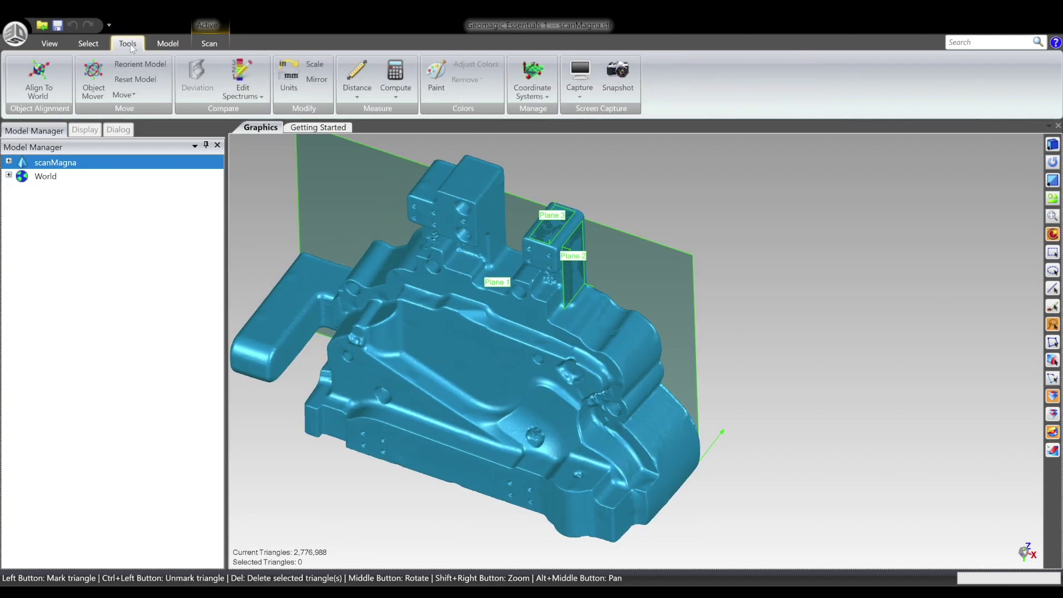
{"action": "left_click", "coordinate": [49, 77]}
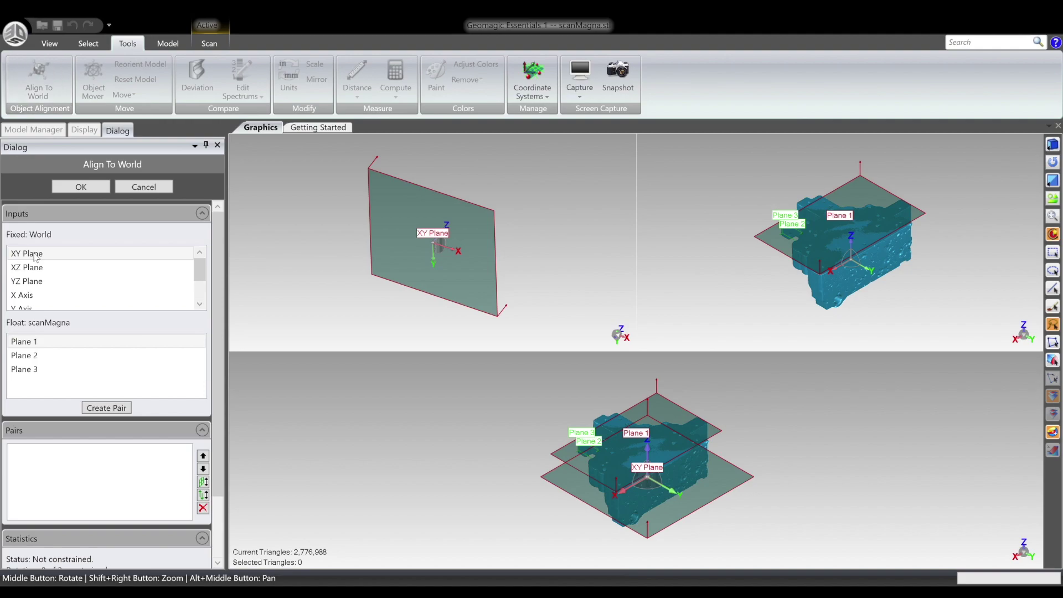
{"action": "left_click", "coordinate": [34, 254]}
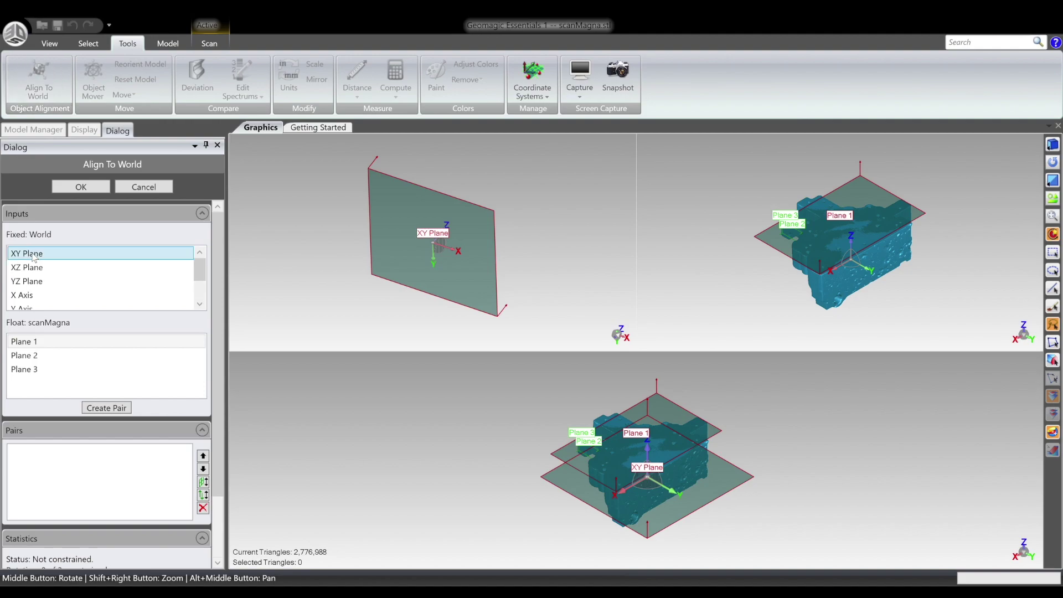
{"action": "left_click", "coordinate": [45, 343]}
{"action": "left_click", "coordinate": [111, 409]}
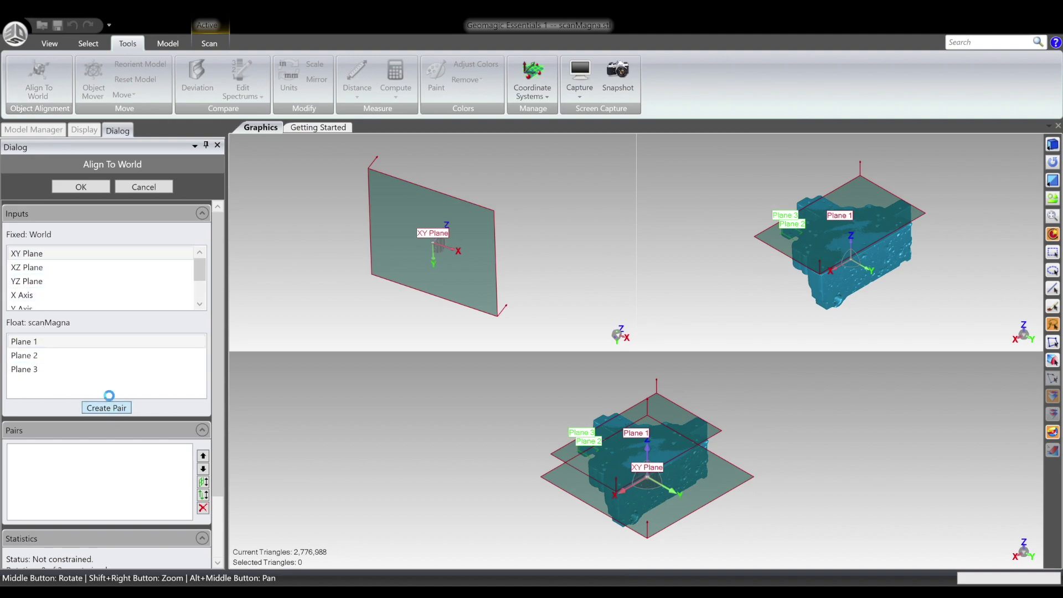
Pair XZ with Plane 2 and YZ with Plane 3, then orbit to inspect the alignment
{"action": "left_click", "coordinate": [46, 268]}
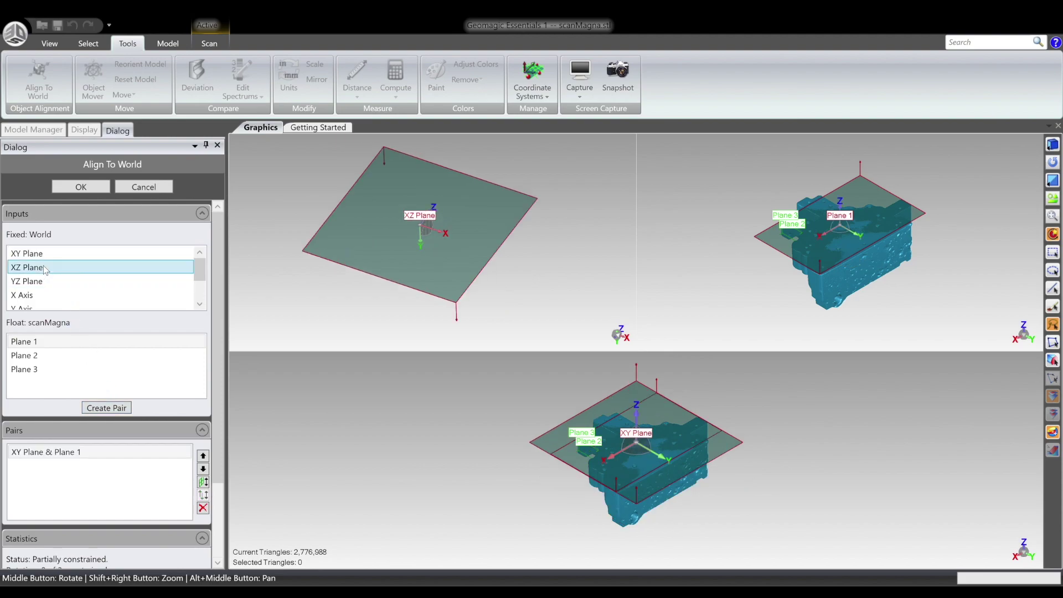
{"action": "left_click", "coordinate": [37, 357]}
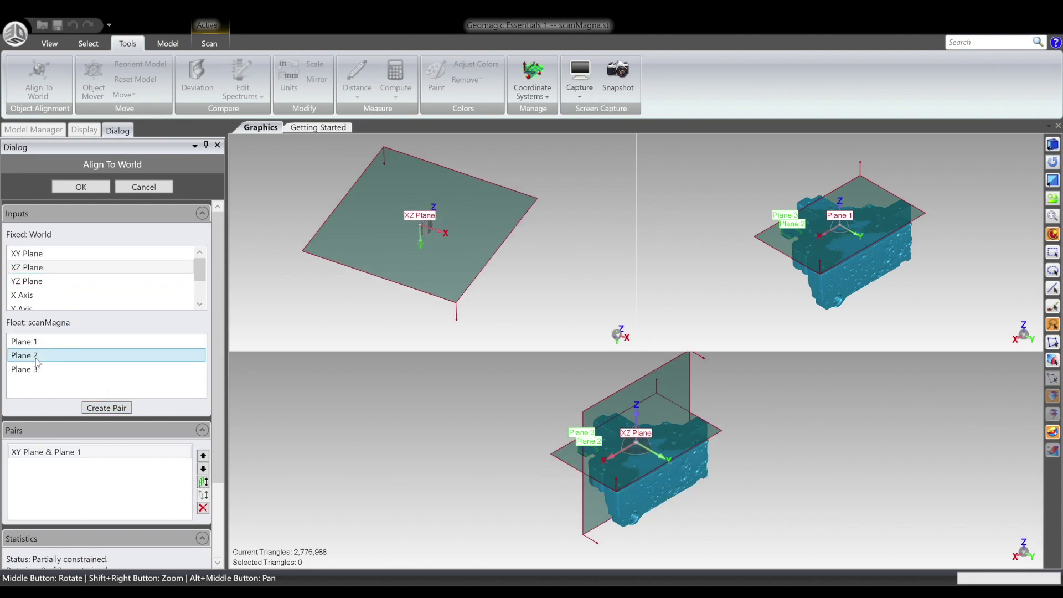
{"action": "left_click", "coordinate": [107, 409]}
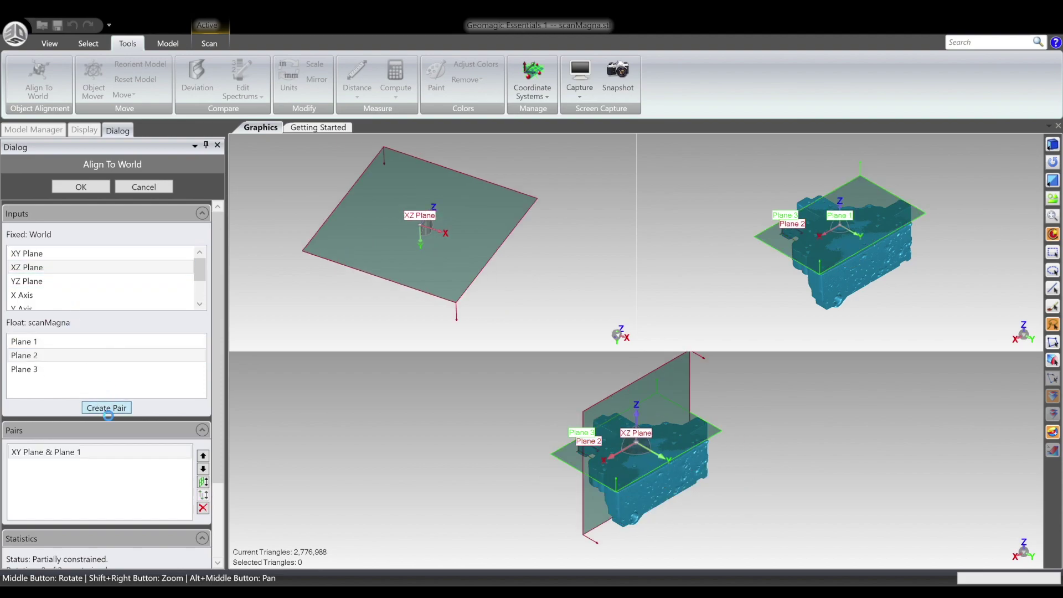
{"action": "left_click", "coordinate": [36, 282]}
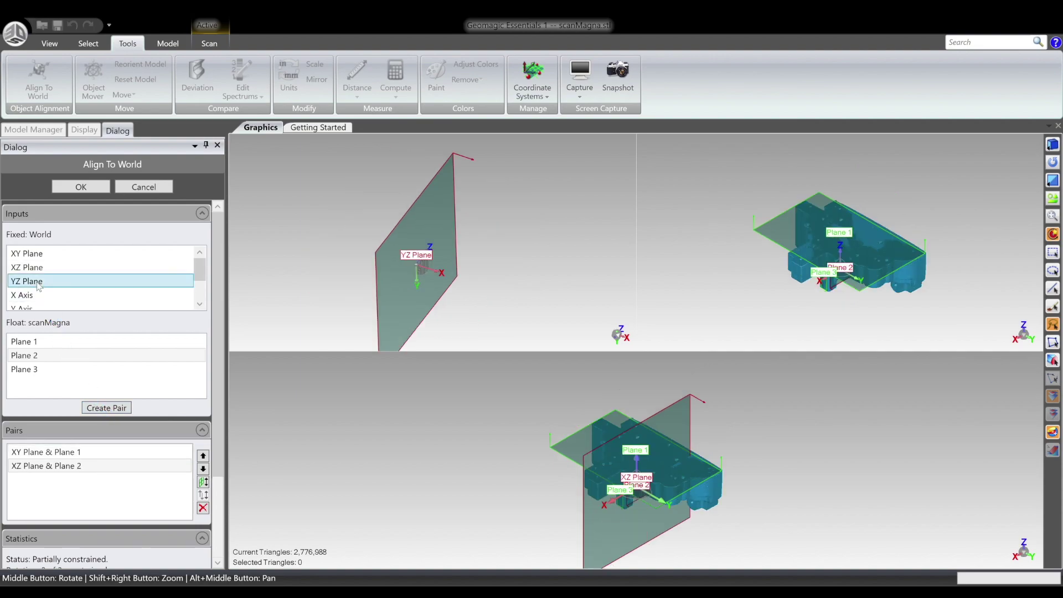
{"action": "left_click", "coordinate": [46, 370]}
{"action": "left_click", "coordinate": [108, 409]}
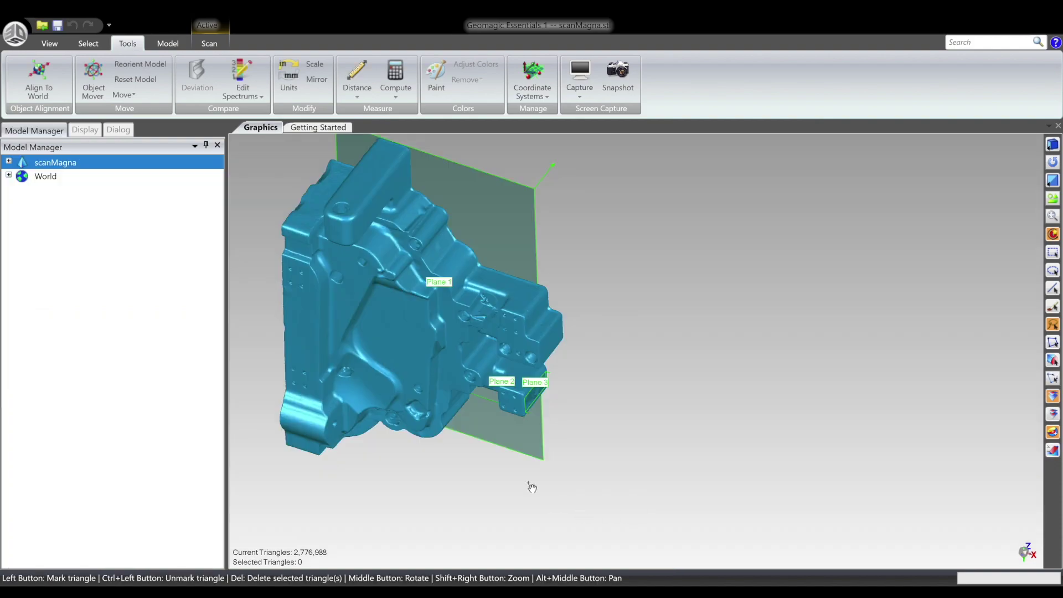
{"action": "middle_click_drag", "start_coordinate": [641, 483], "coordinate": [595, 296]}
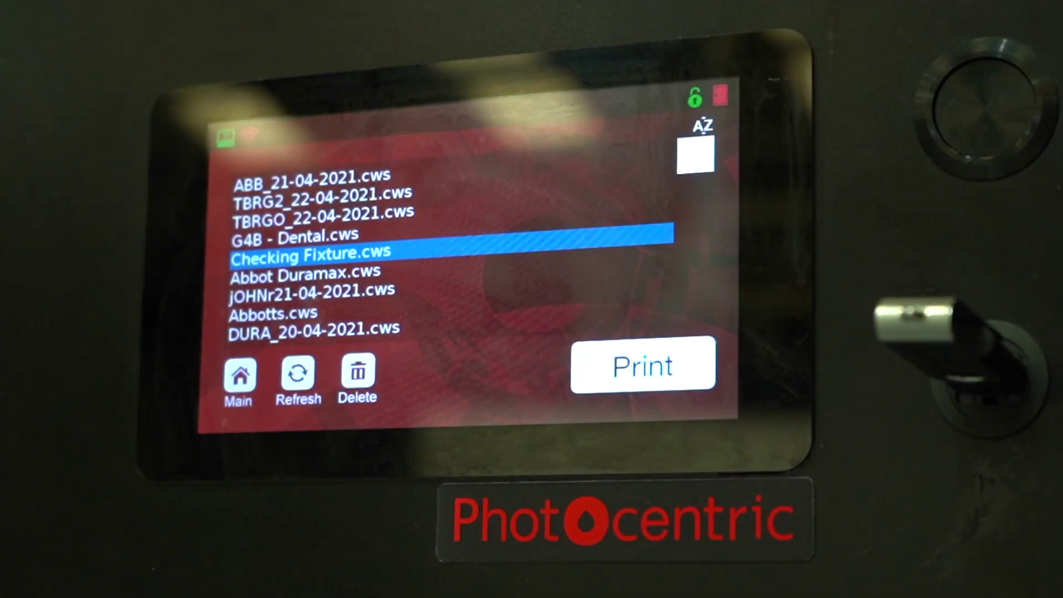
Start printing the Checking Fixture.cws job on the Photocentric printer
{"action": "left_click", "coordinate": [635, 372]}
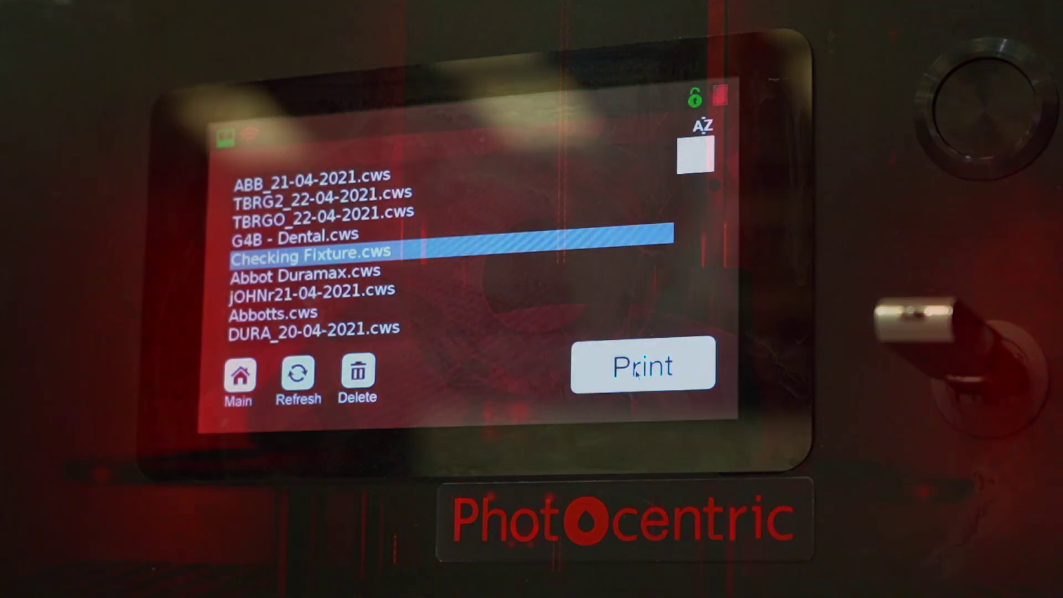